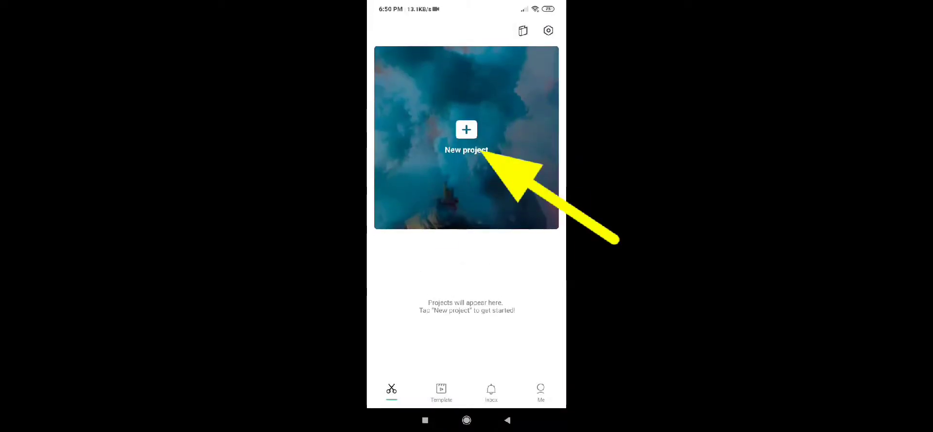
Start a new CapCut project with the first 12-second gameplay video
left_click(467, 129)
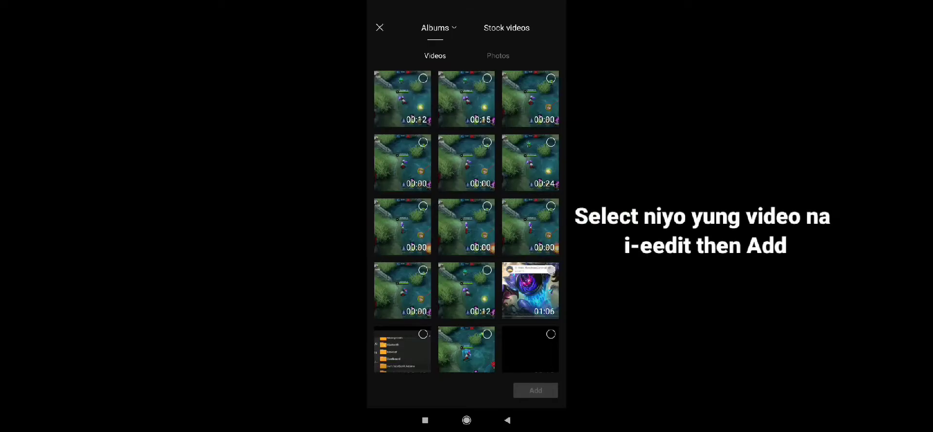
left_click(423, 78)
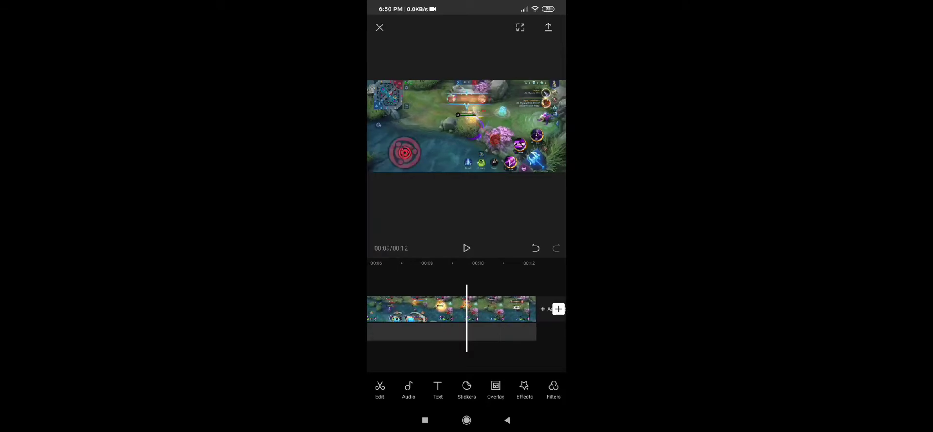
Zoom the timeline to frame level and place the playhead near 00:05
scroll(467, 309, "up", 5)
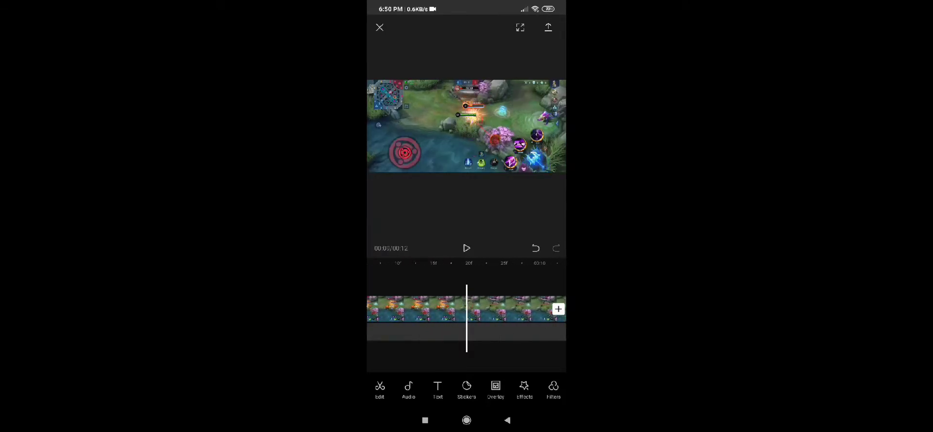
scroll(466, 308, "left", 5)
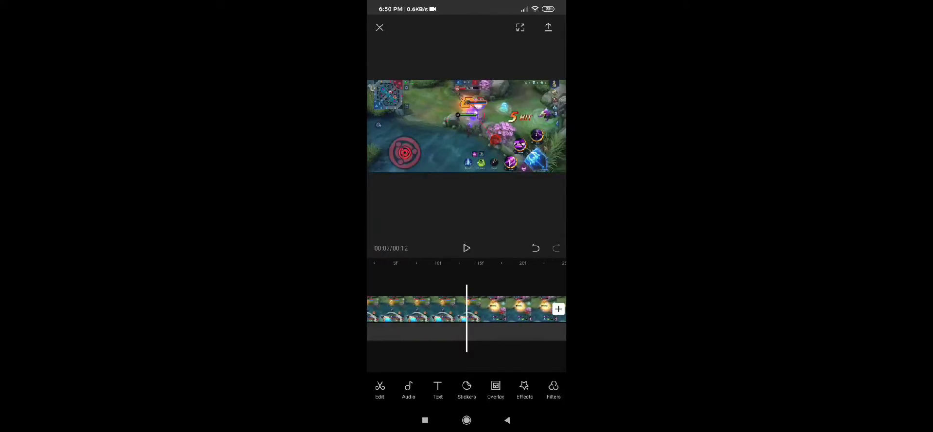
scroll(467, 309, "left", 5)
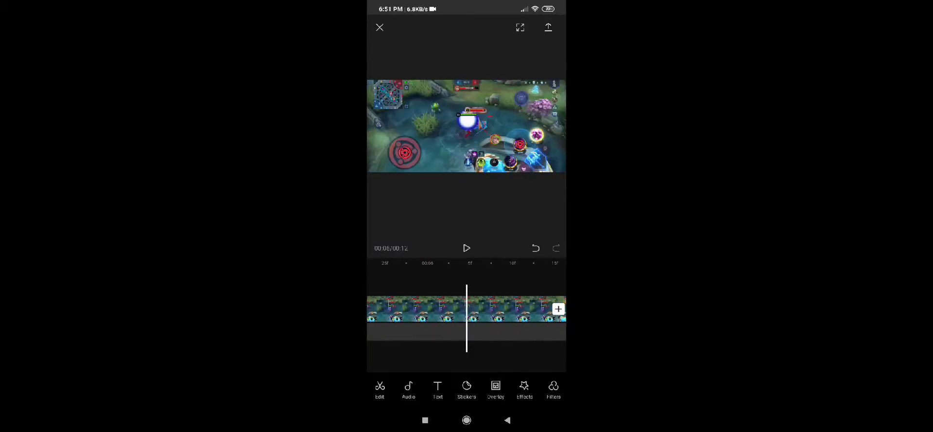
scroll(467, 308, "left", 5)
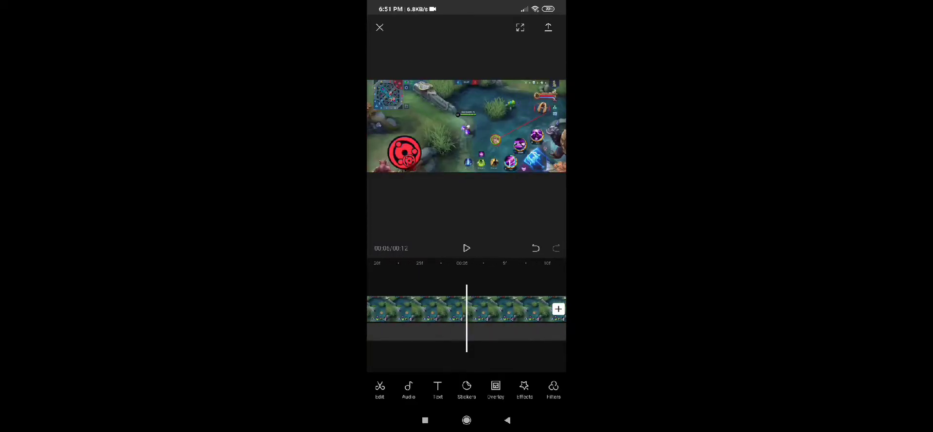
scroll(467, 309, "right", 1)
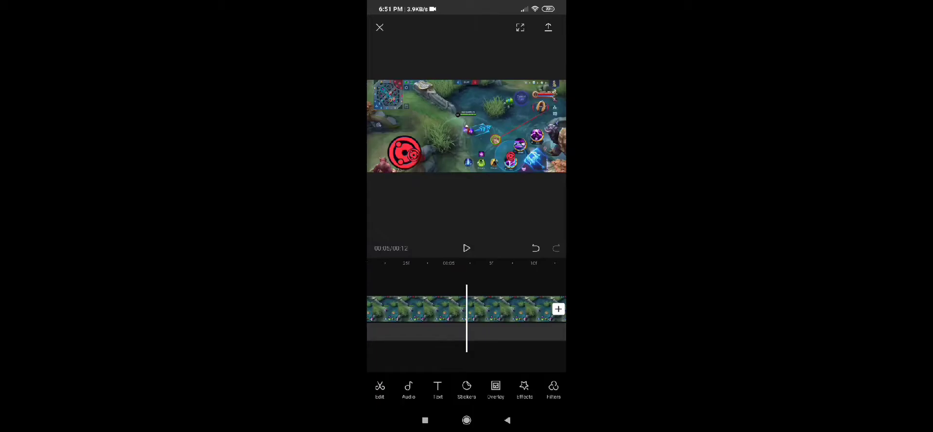
scroll(467, 308, "right", 1)
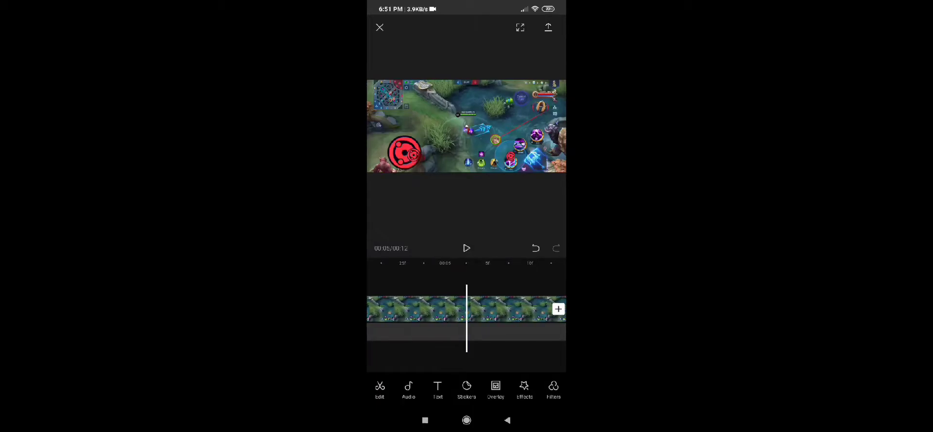
scroll(467, 308, "right", 2)
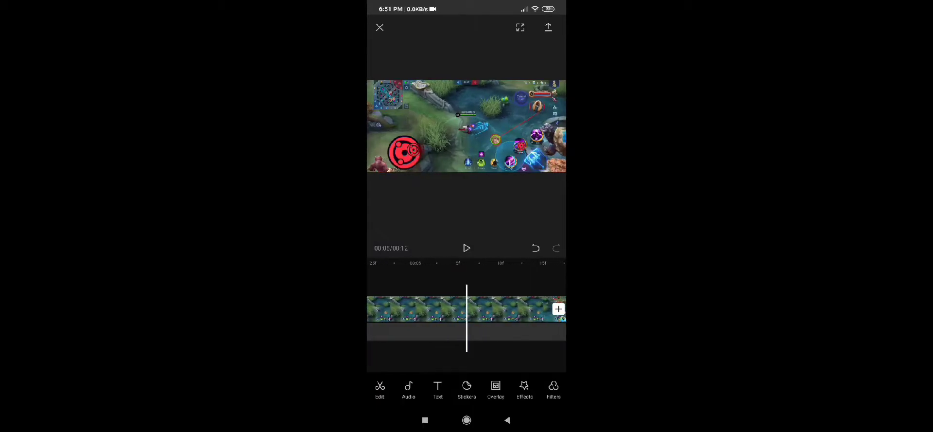
scroll(467, 309, "right", 1)
scroll(467, 309, "right", 1)
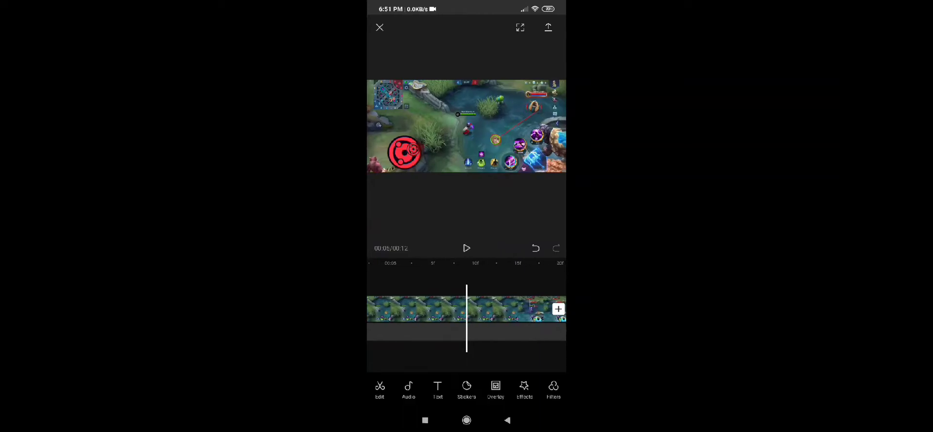
scroll(466, 308, "right", 1)
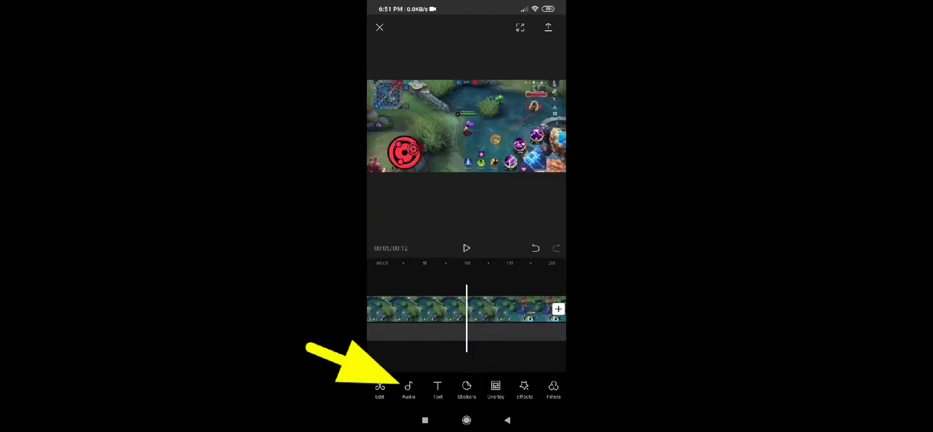
Split the gameplay clip at about 00:05 and move the playhead a few frames later
left_click(380, 389)
left_click(409, 389)
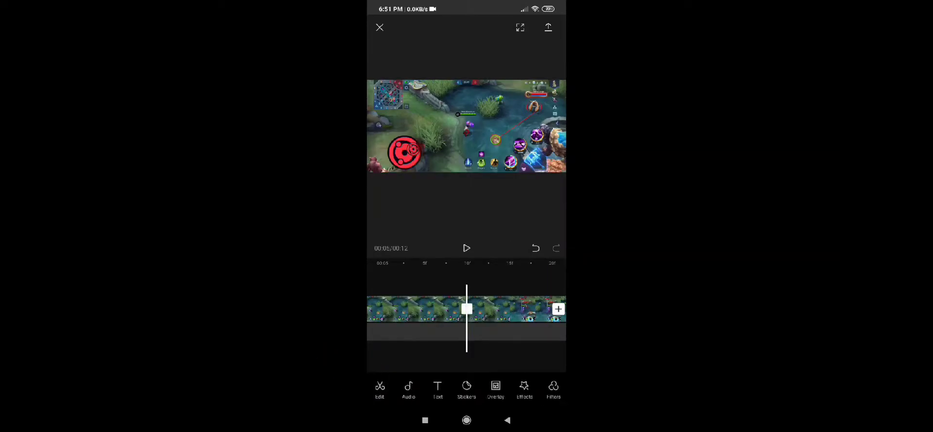
scroll(467, 309, "right", 1)
scroll(466, 308, "right", 1)
scroll(467, 309, "right", 2)
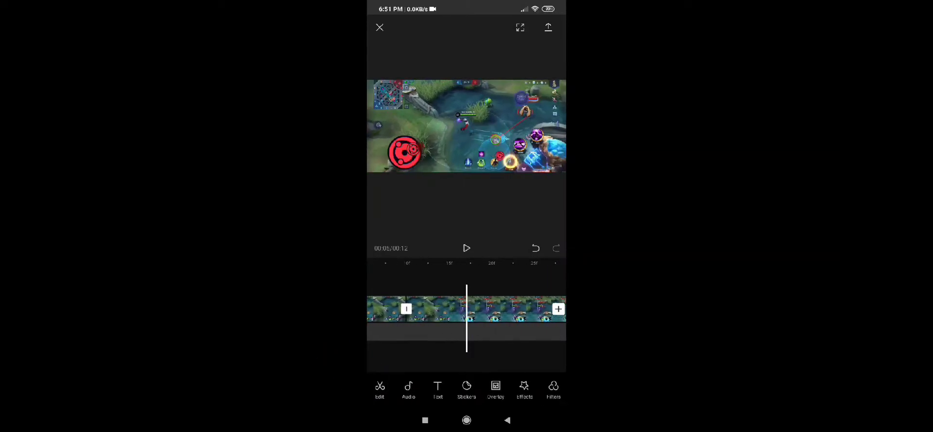
scroll(467, 309, "right", 1)
scroll(467, 309, "left", 1)
scroll(466, 308, "left", 1)
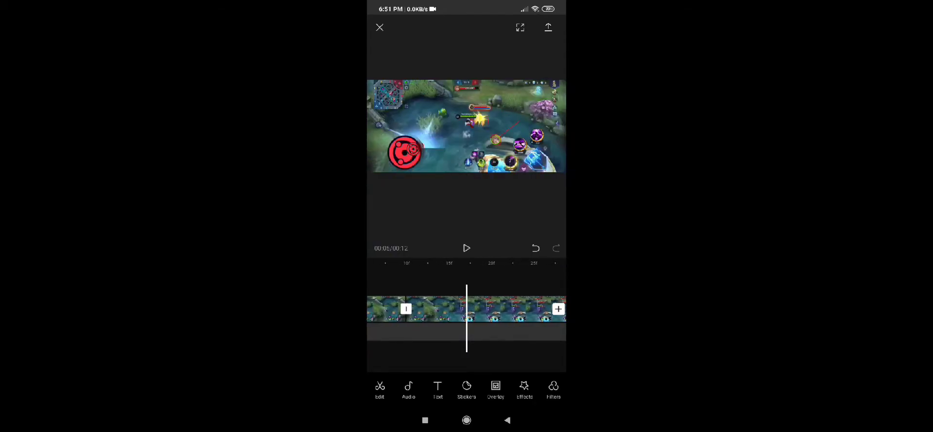
scroll(467, 309, "right", 1)
scroll(466, 309, "right", 1)
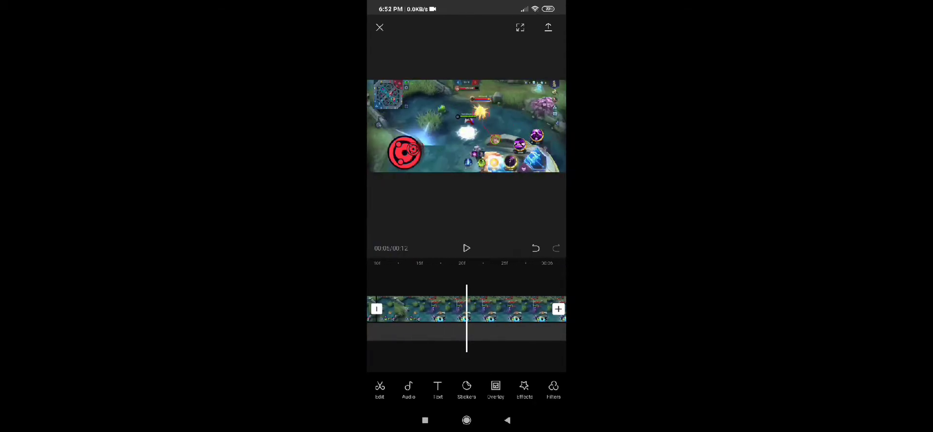
scroll(467, 309, "left", 1)
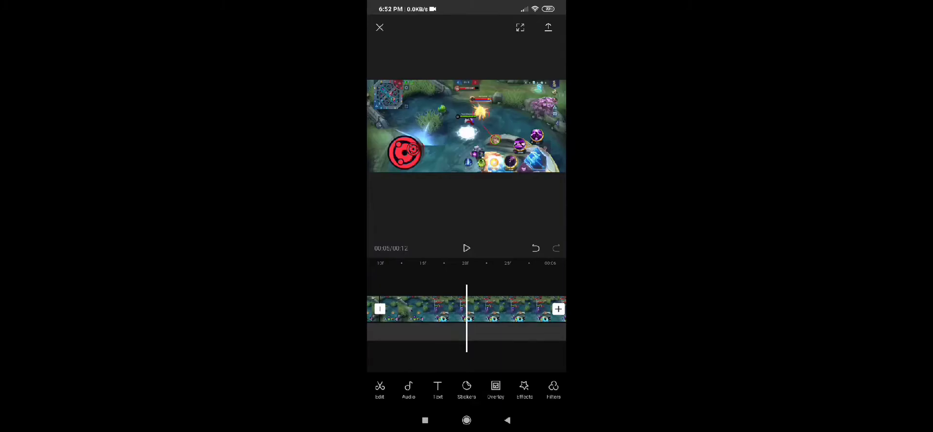
scroll(467, 309, "left", 1)
scroll(467, 309, "left", 1)
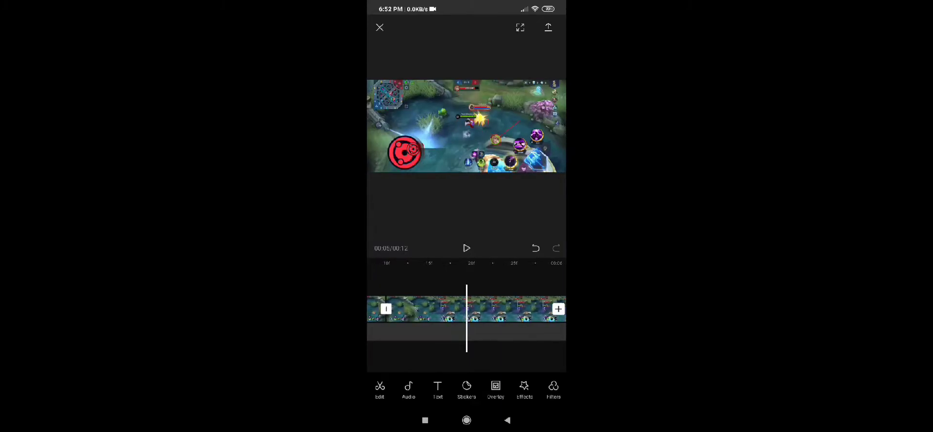
scroll(467, 308, "right", 1)
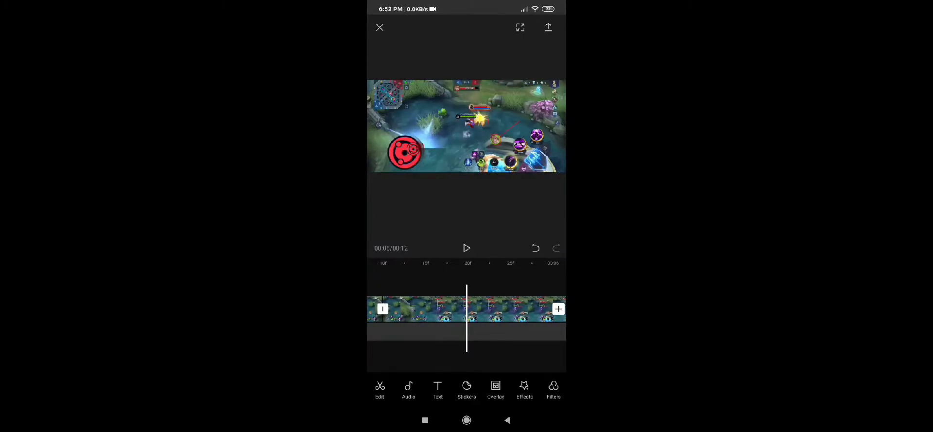
Split the clip a second time to close off the short slow-motion section
left_click(438, 308)
left_click(380, 388)
scroll(466, 308, "down", 1)
scroll(466, 309, "down", 2)
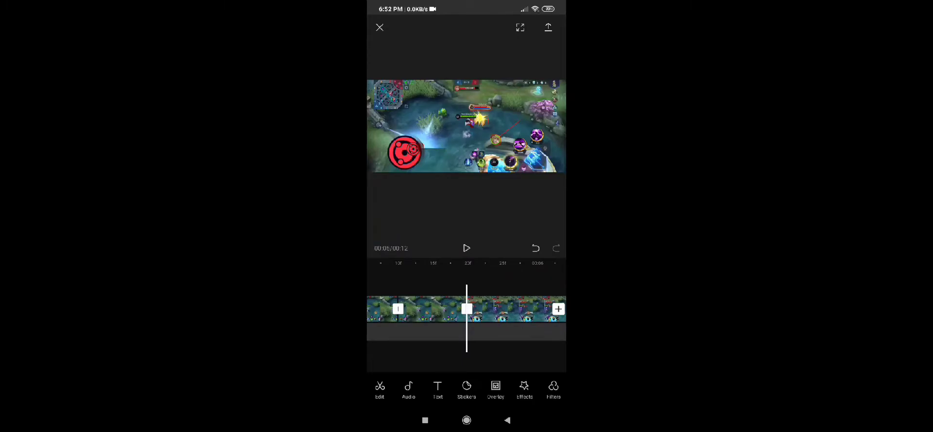
left_click_drag(433, 309, 467, 309)
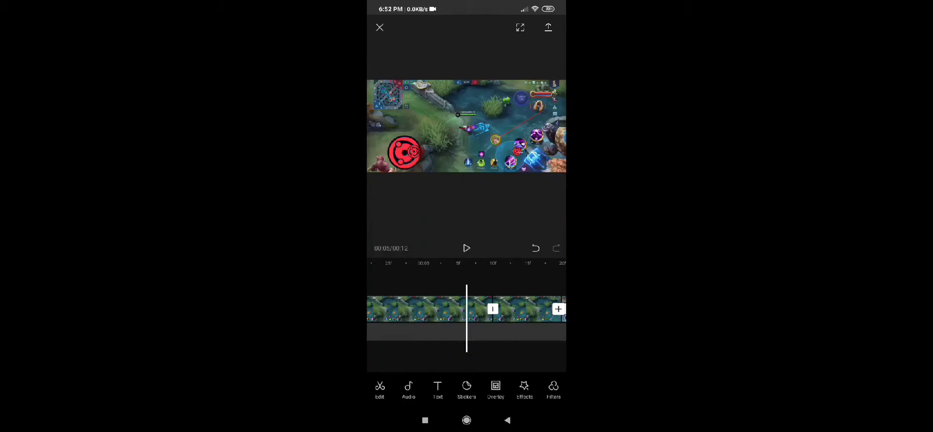
Delete the clips on both sides of the middle section and export it at 60 fps
left_click(428, 309)
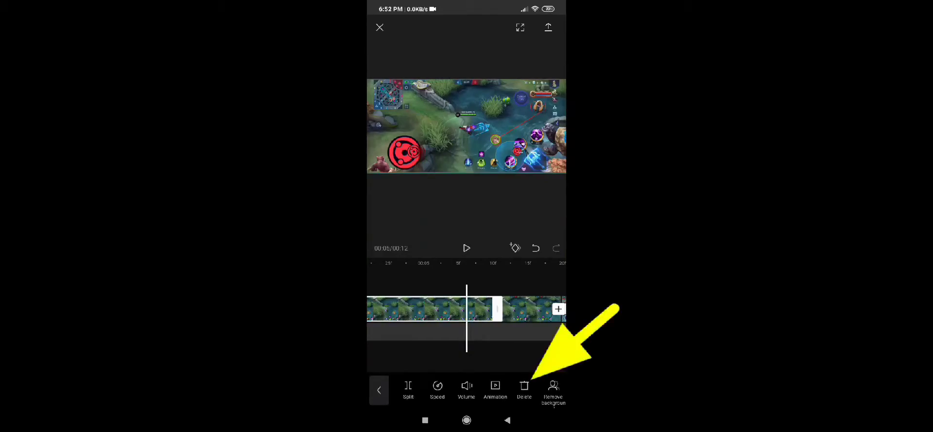
left_click(524, 389)
left_click_drag(516, 309, 423, 308)
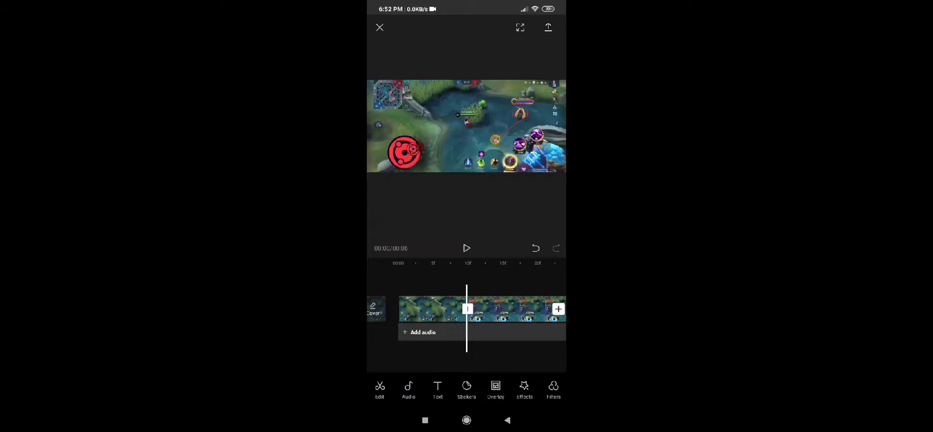
left_click(510, 309)
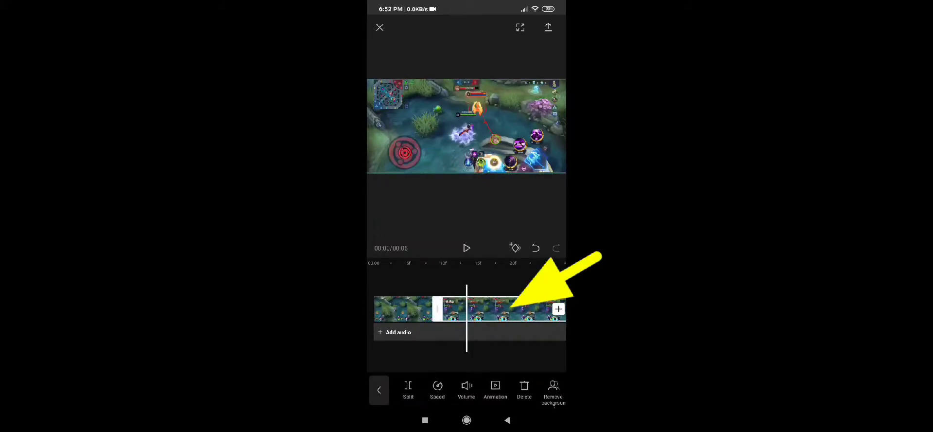
left_click(524, 389)
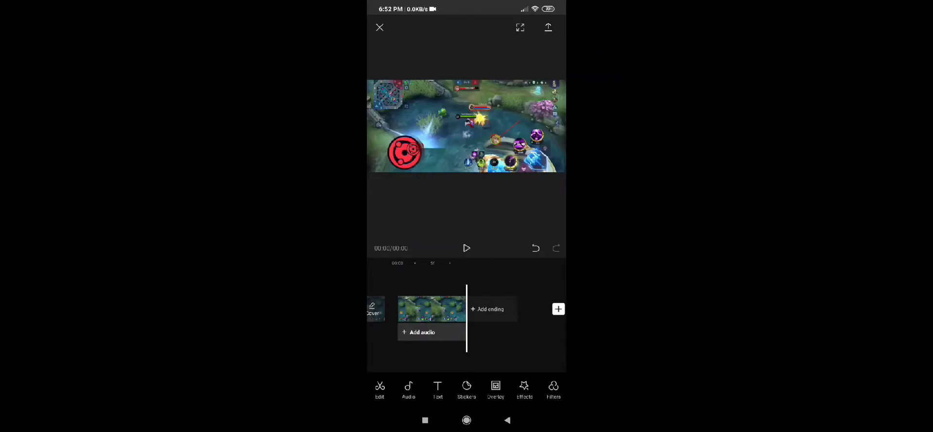
left_click(548, 27)
left_click_drag(467, 196, 532, 196)
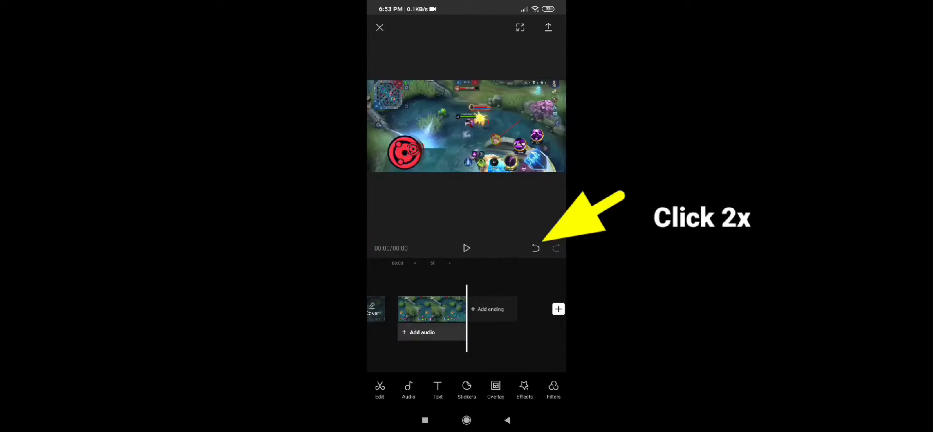
Undo both clip deletions to bring back the full 12-second footage
left_click(536, 248)
left_click(535, 248)
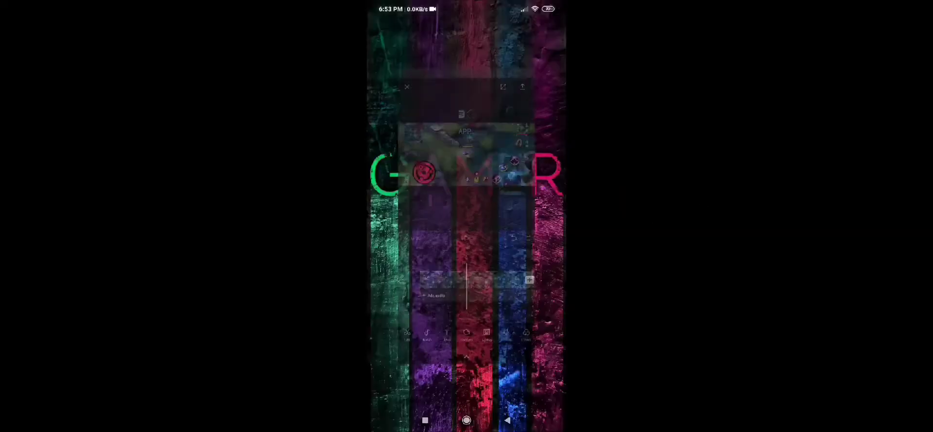
Open the APP folder containing the editing apps
left_click(466, 109)
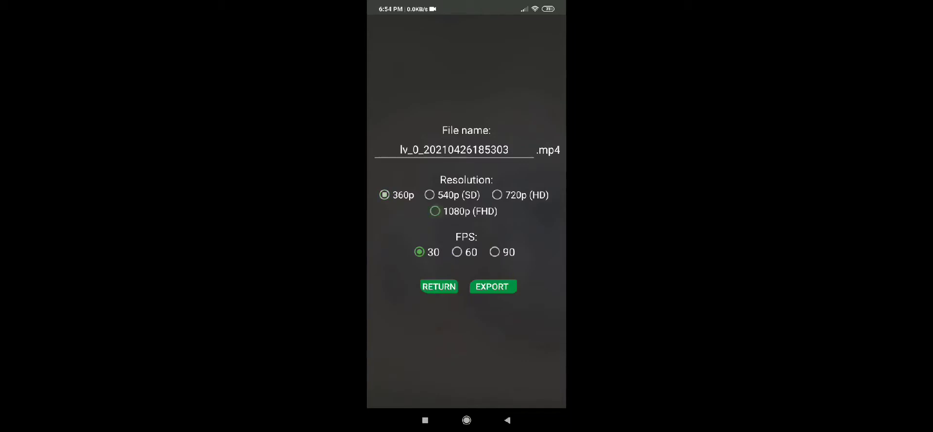
Set Velocity's export to 1080p (FHD) resolution and 60 FPS
left_click(435, 210)
left_click(457, 251)
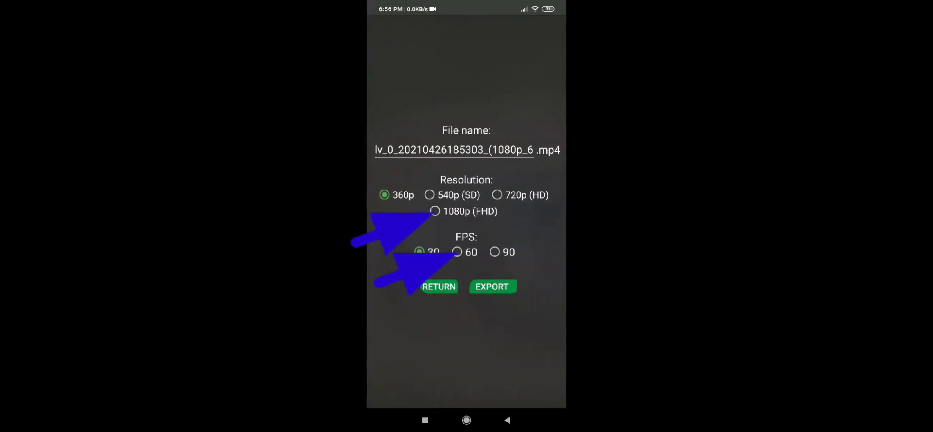
Choose 1080p (FHD) and 60 FPS for the second slowed clip's export
left_click(435, 210)
left_click(457, 252)
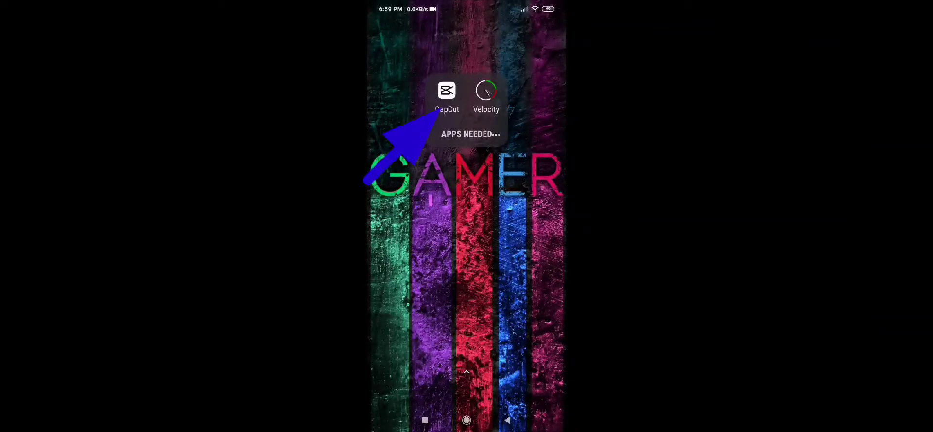
Return to the CapCut project and delete the short segment between the two split markers
left_click(446, 90)
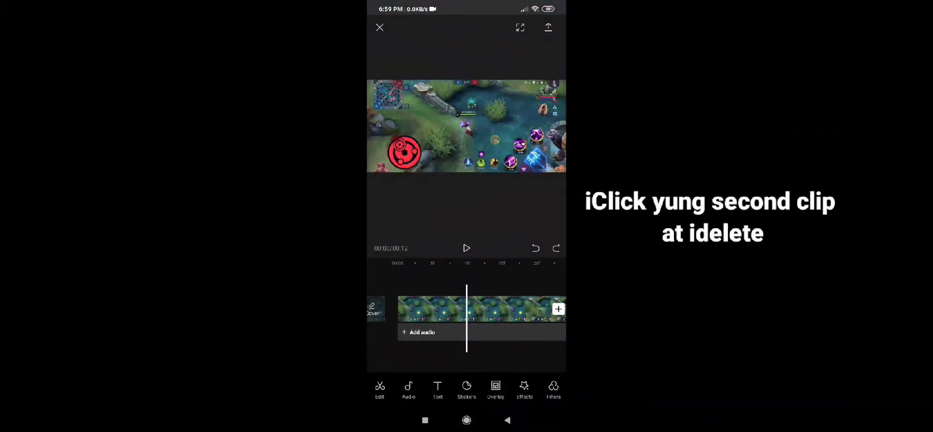
left_click_drag(549, 309, 370, 309)
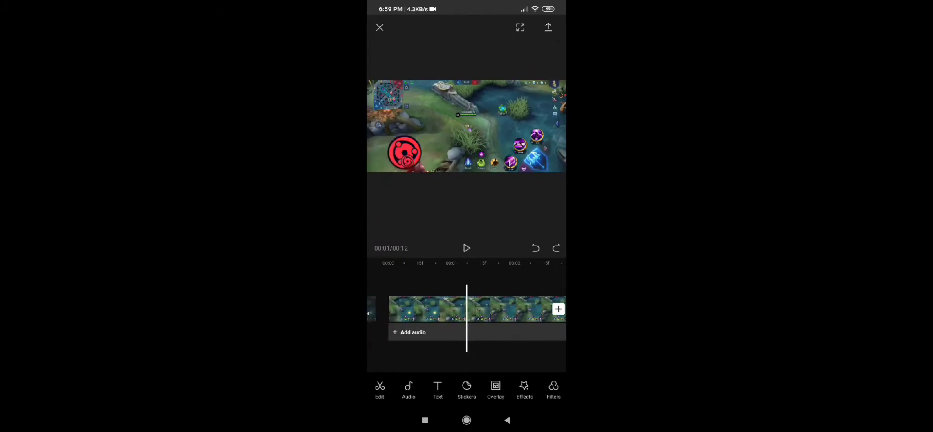
left_click_drag(486, 308, 423, 309)
left_click_drag(535, 309, 389, 309)
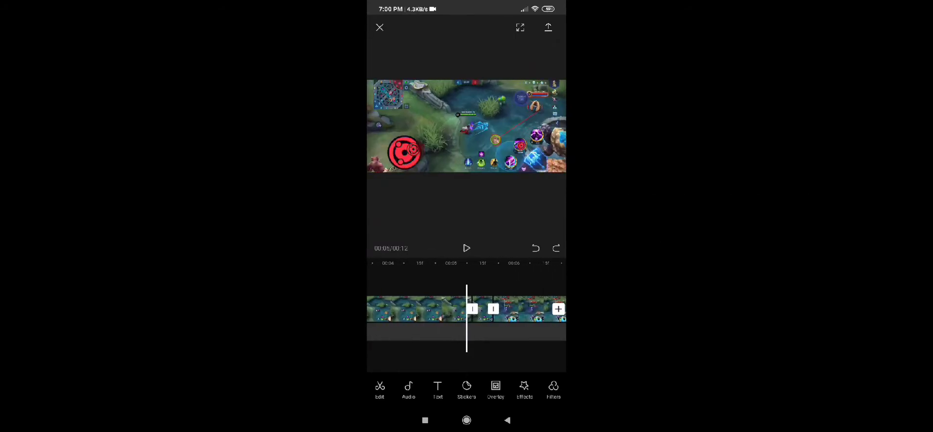
left_click_drag(486, 309, 455, 309)
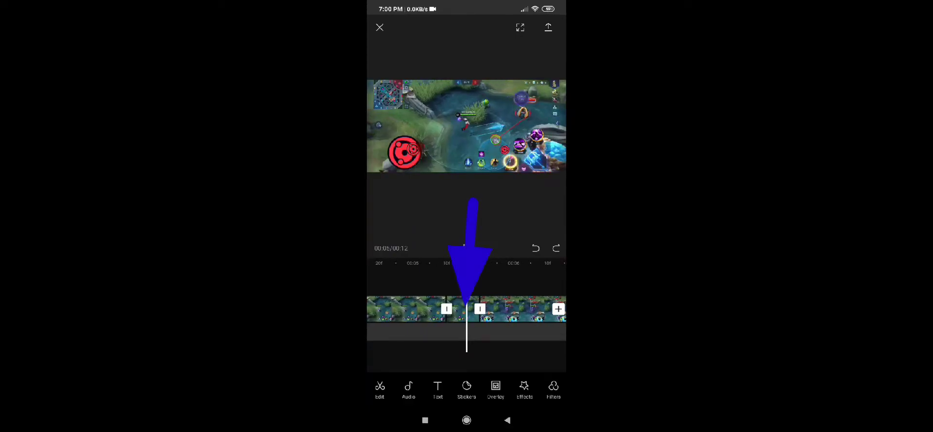
left_click(462, 309)
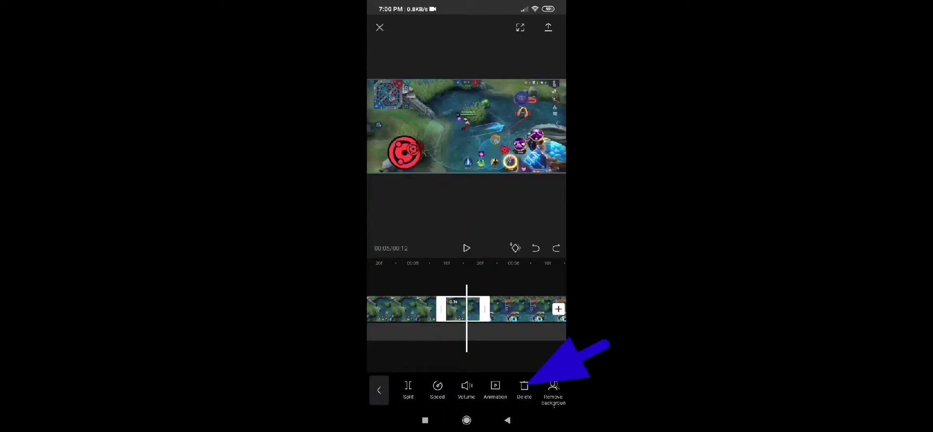
left_click(524, 387)
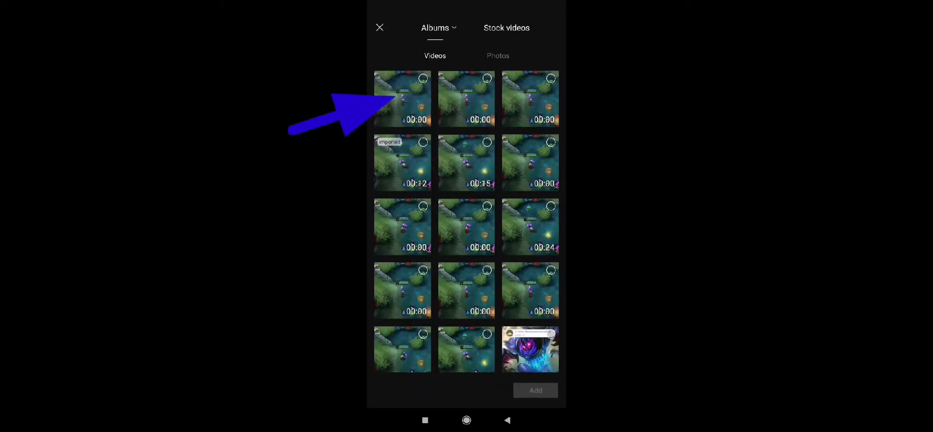
Import the Velocity-exported slowed clip at the cut, extending the project to 16 seconds
left_click(424, 78)
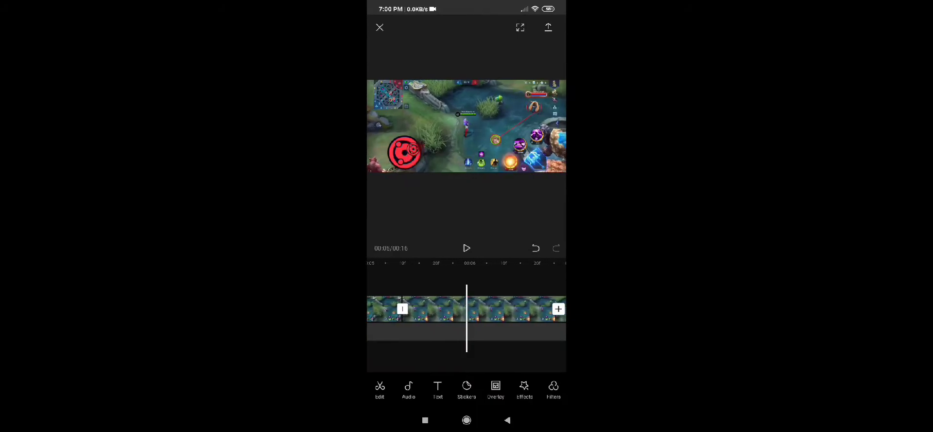
Preview the inserted clip, then scrub back to the slow-motion part around 6 seconds
left_click(467, 248)
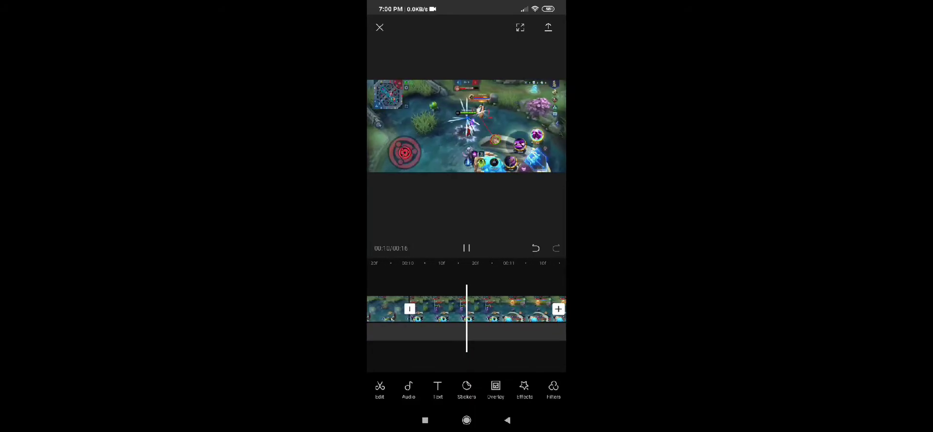
left_click_drag(413, 311, 559, 311)
left_click_drag(413, 311, 529, 311)
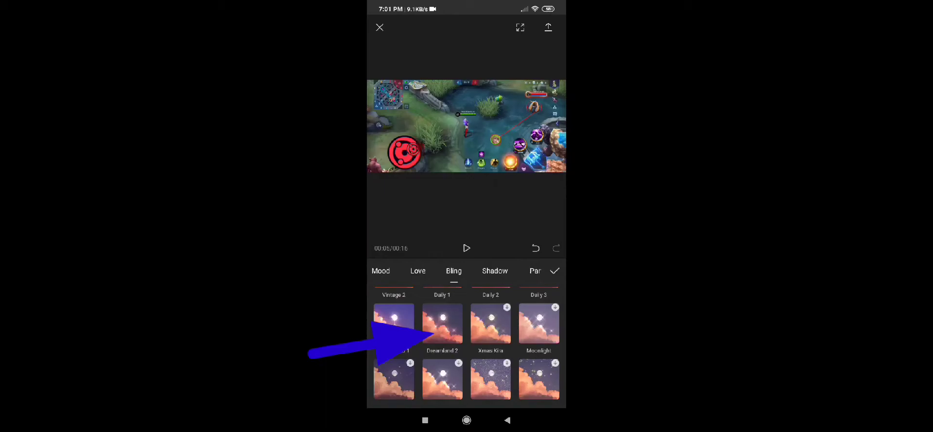
Apply the Dreamland 2 Bling effect and drag its handle to cover the slow-motion clip
left_click(443, 324)
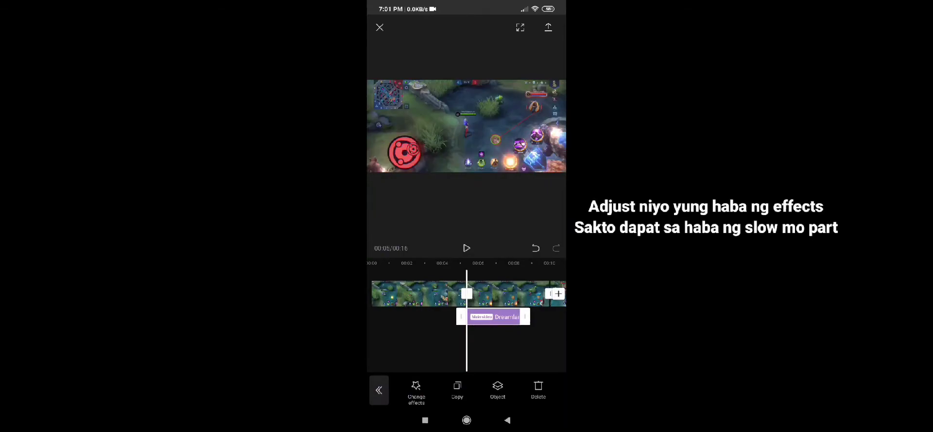
left_click_drag(506, 292, 466, 291)
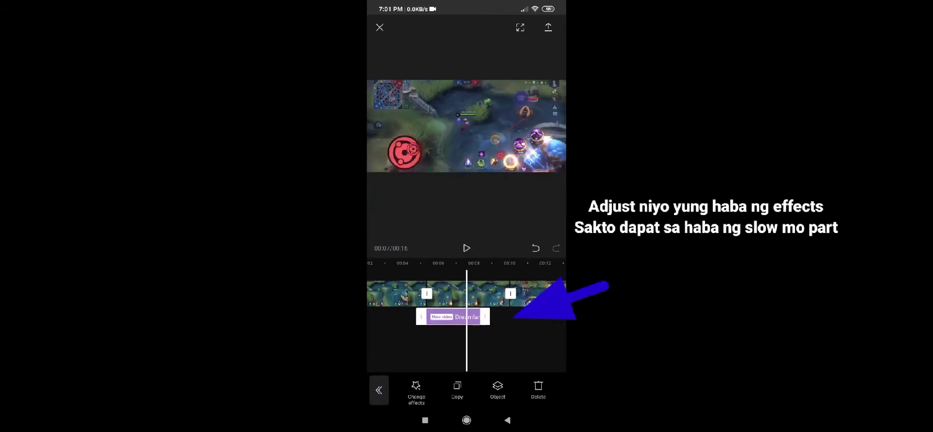